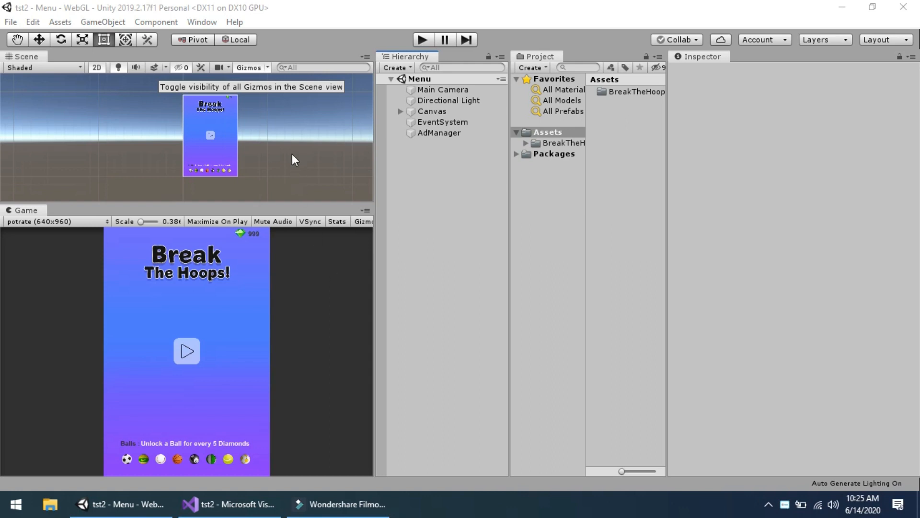
scroll(293, 154, up, 3)
scroll(292, 154, down, 2)
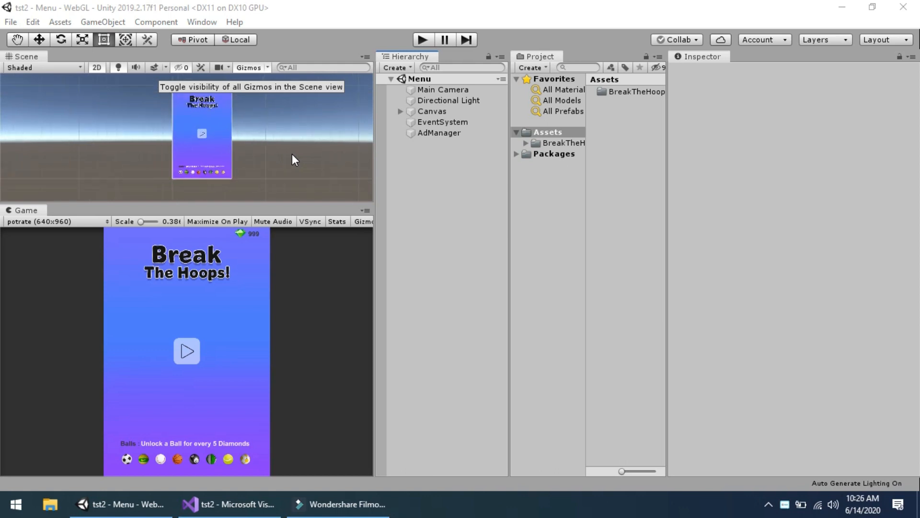
click(292, 154)
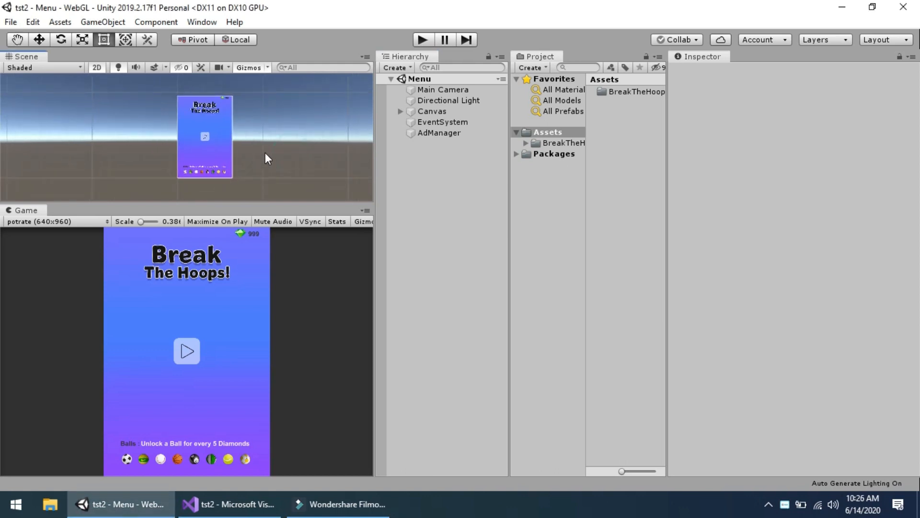
scroll(266, 153, up, 2)
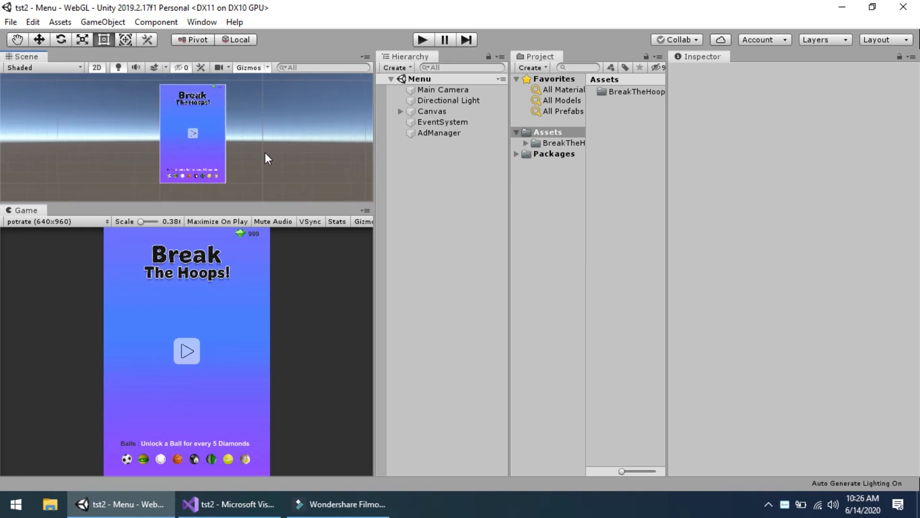
Open the Asset Store as a floating window, move it over the editor and enlarge it to browse the packages
click(209, 23)
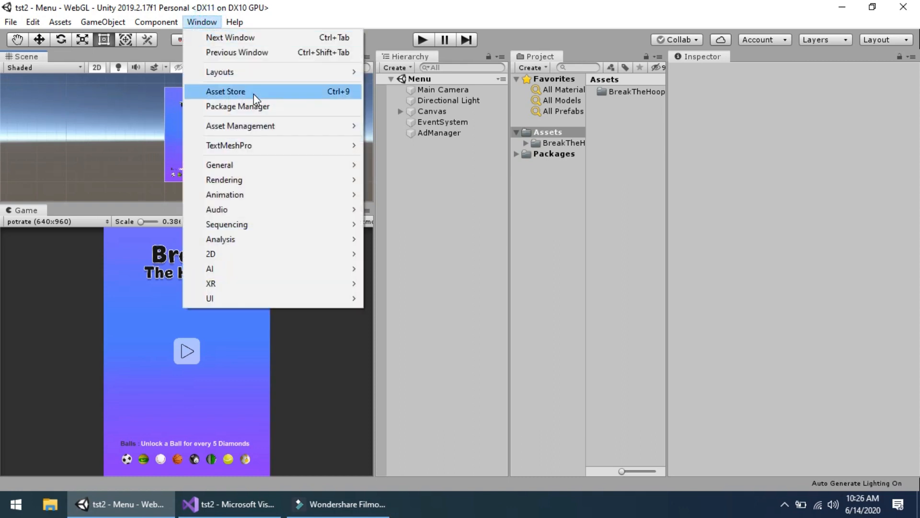
click(254, 92)
drag(88, 56, 436, 225)
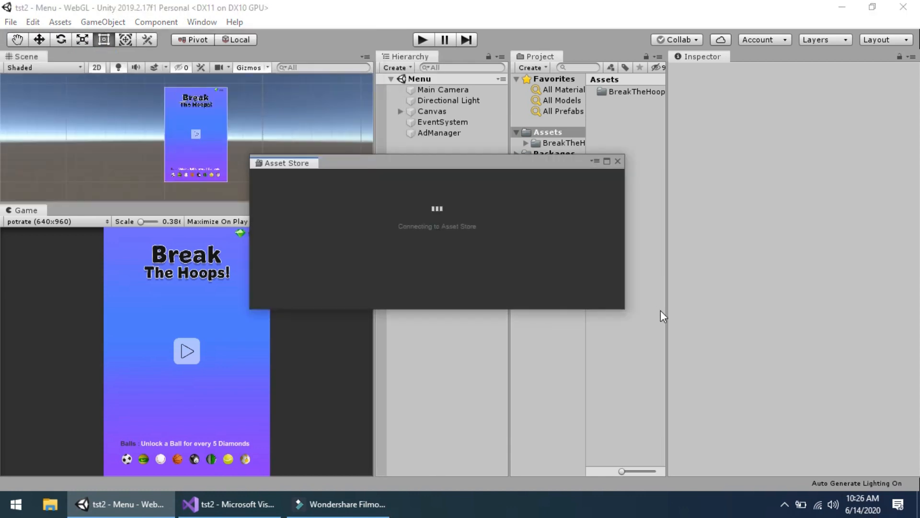
drag(626, 310, 736, 400)
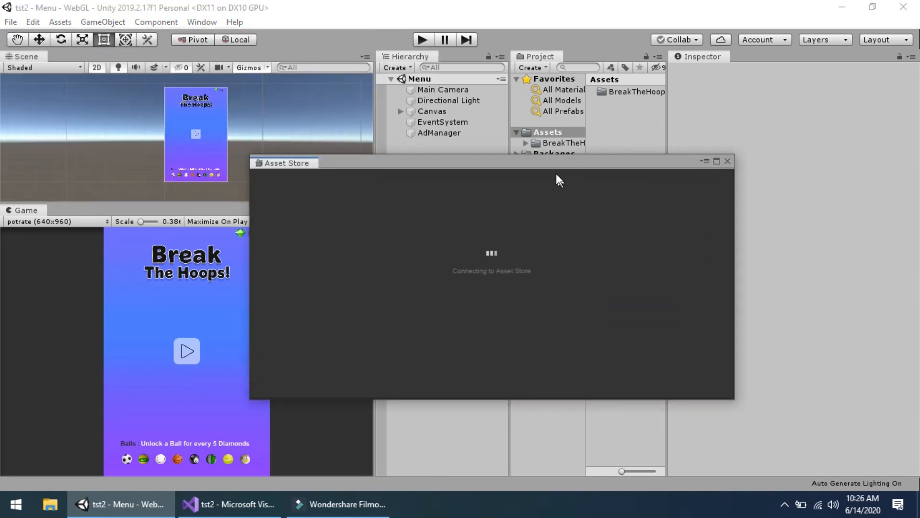
drag(545, 169, 470, 99)
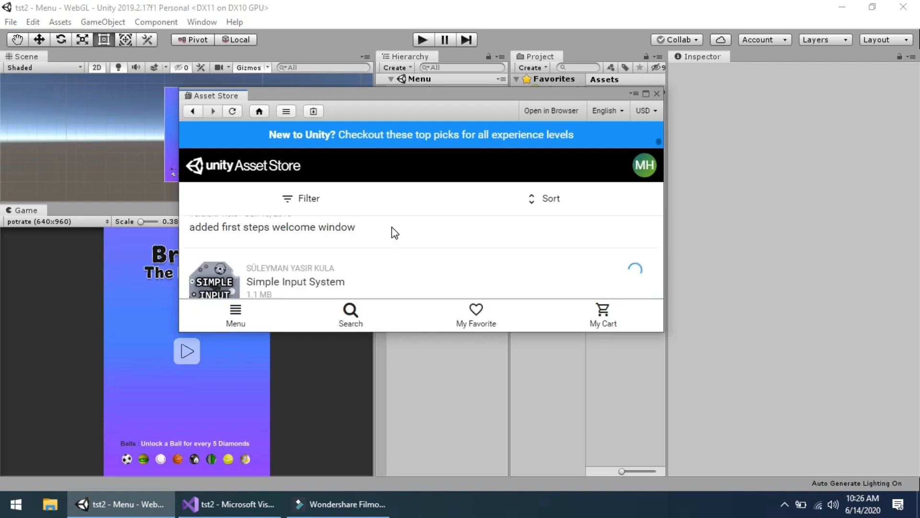
drag(417, 332, 425, 452)
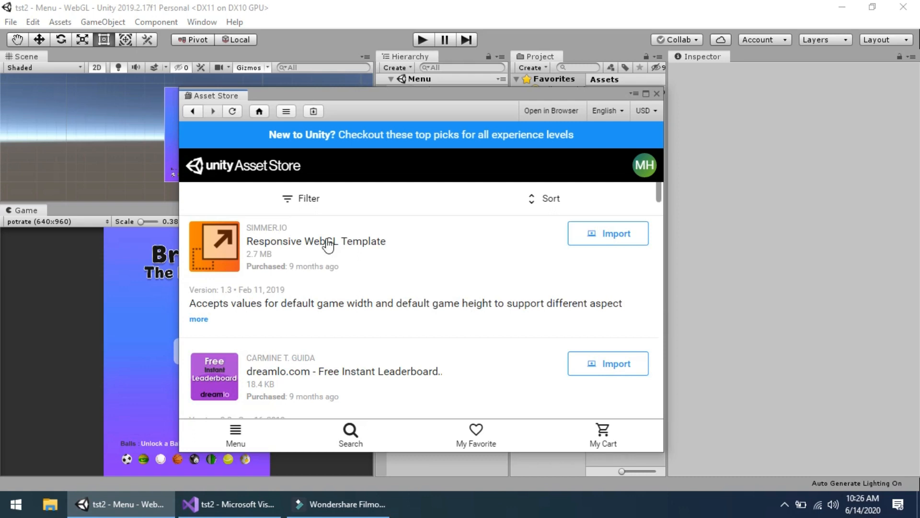
Import all files of the Responsive WebGL Template package by SIMMER.io into the project and close the Asset Store
click(331, 239)
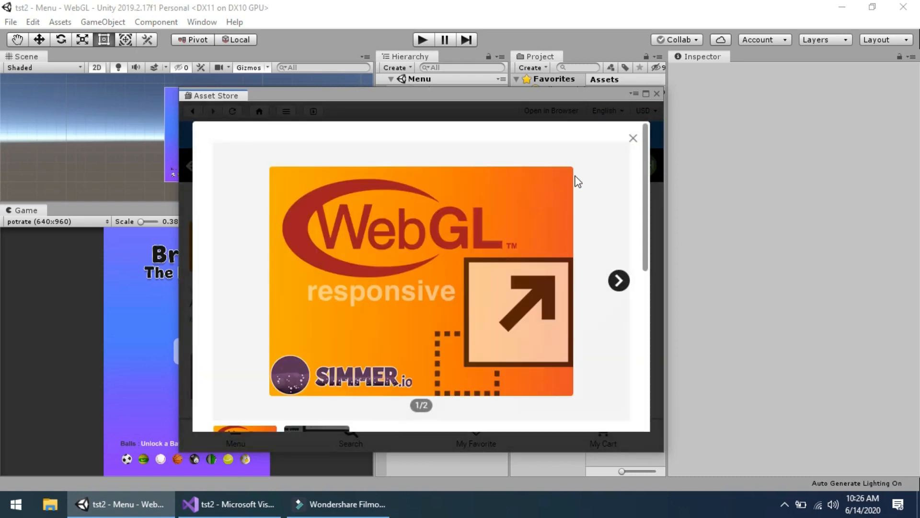
scroll(451, 257, down, 5)
scroll(451, 257, up, 5)
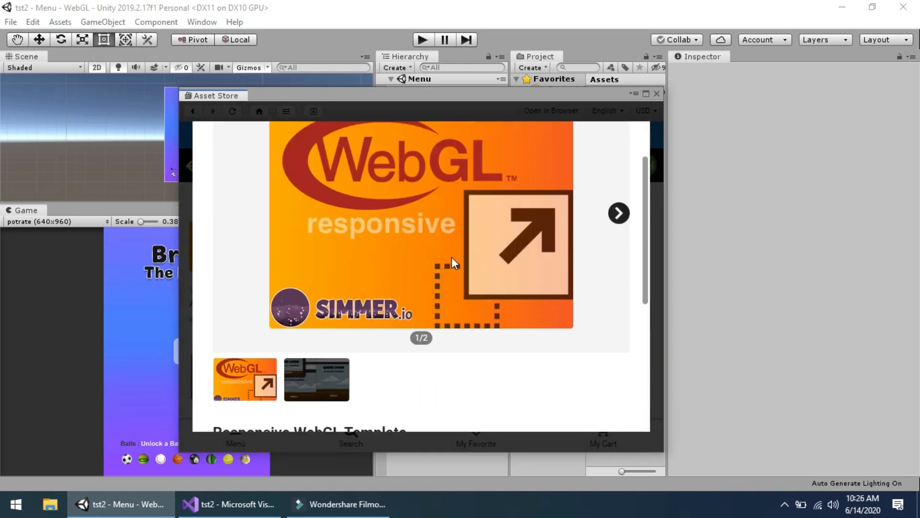
scroll(451, 257, down, 5)
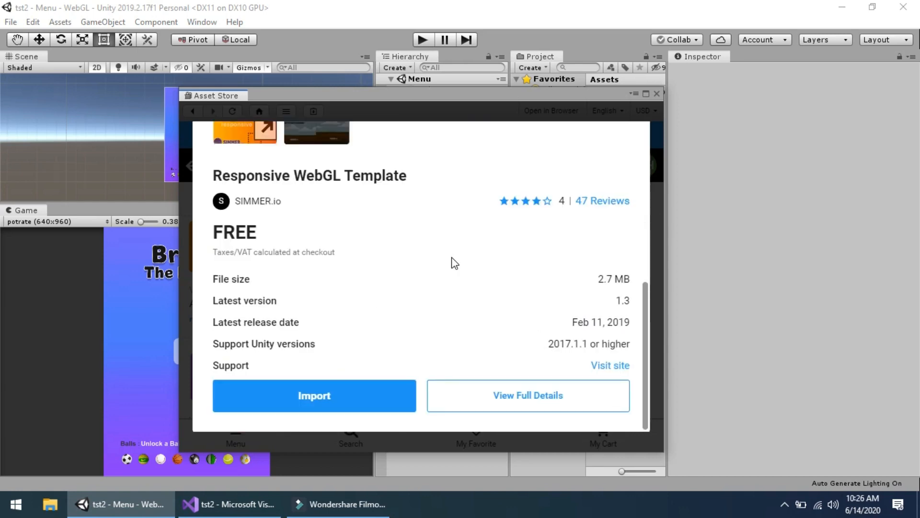
click(293, 398)
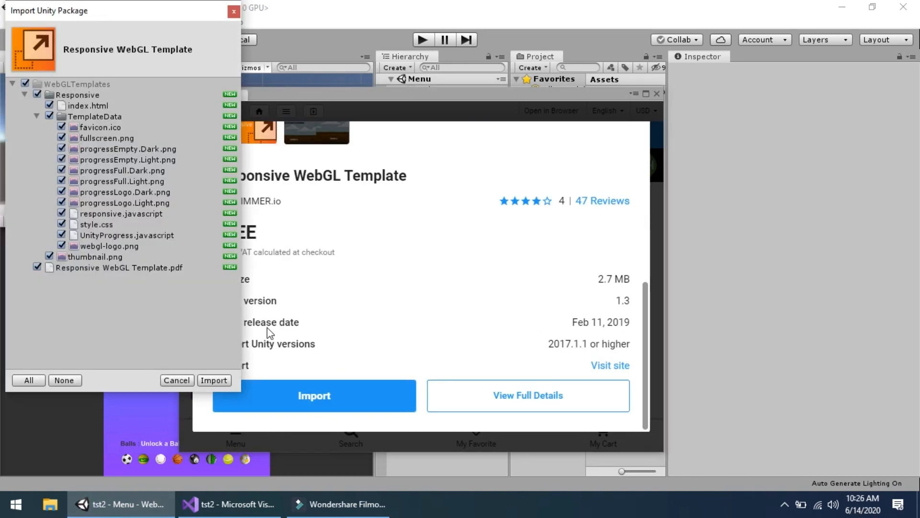
click(216, 380)
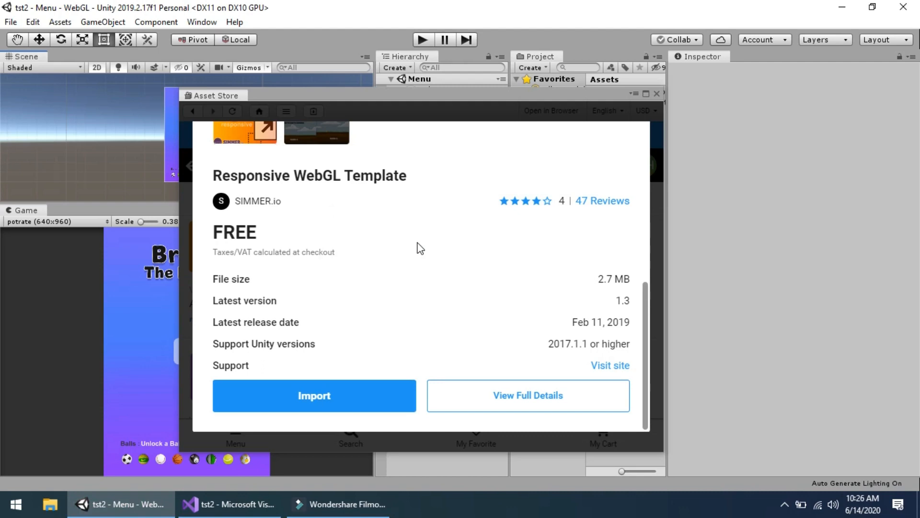
scroll(560, 159, up, 5)
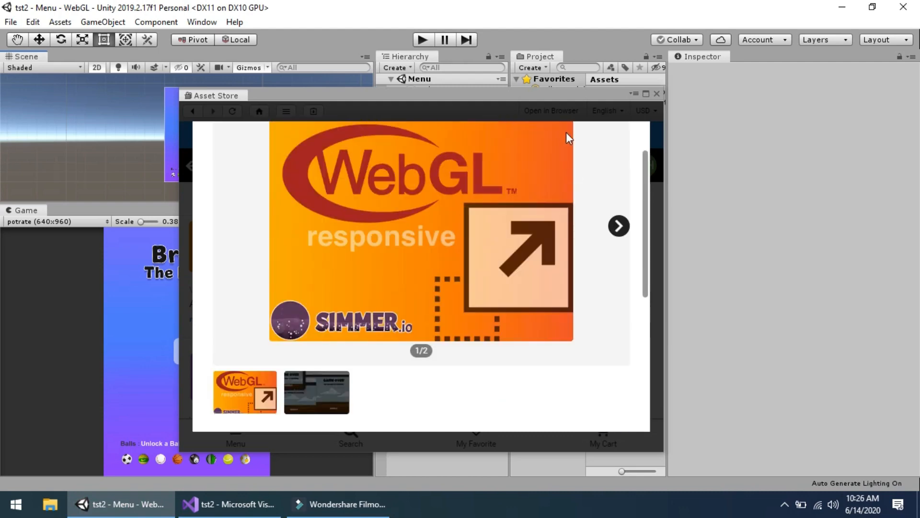
click(555, 96)
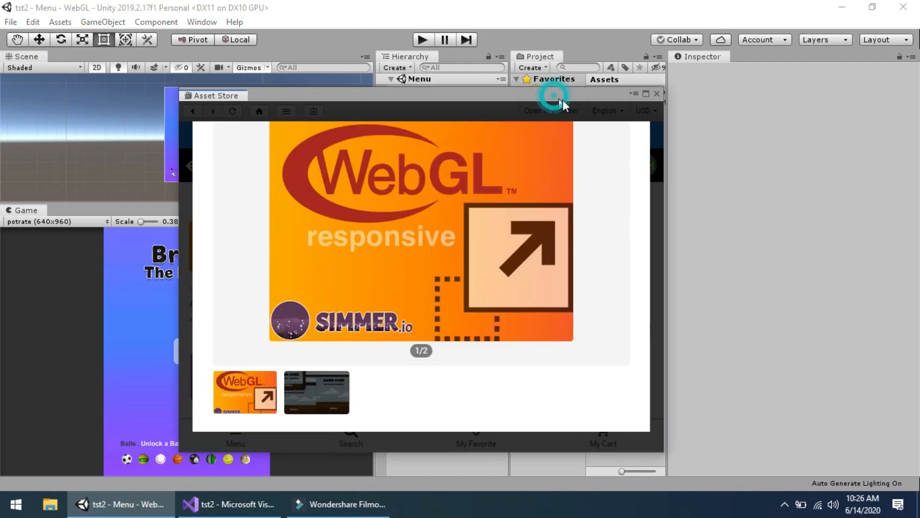
click(657, 94)
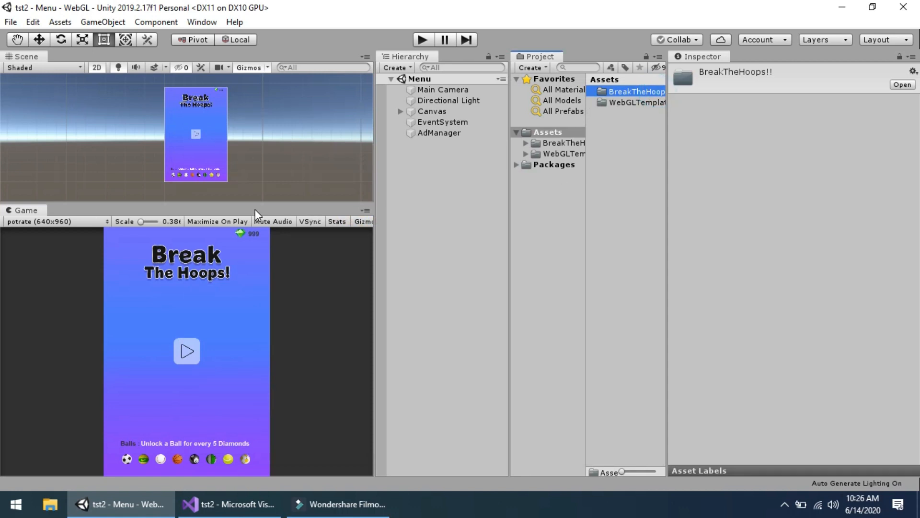
Examine the imported WebGL templates folder in the project assets, including its Responsive and TemplateData subfolders
scroll(218, 153, up, 1)
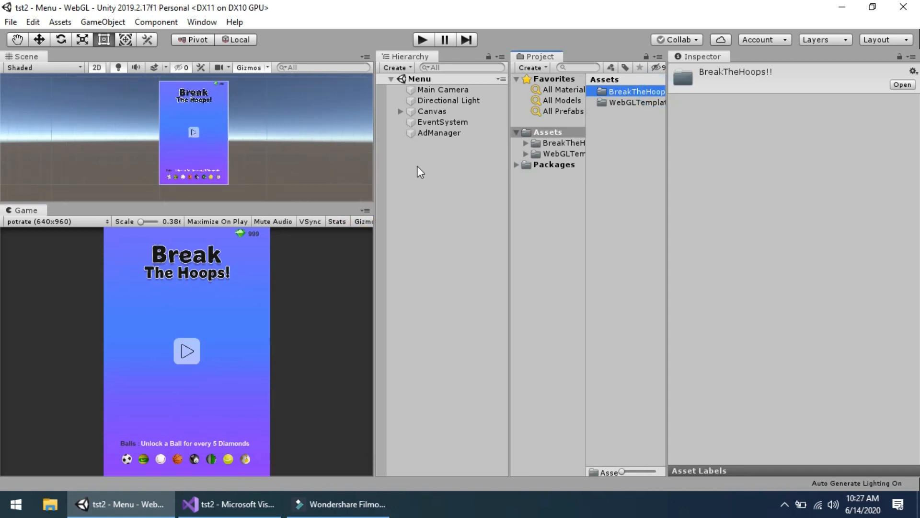
click(542, 153)
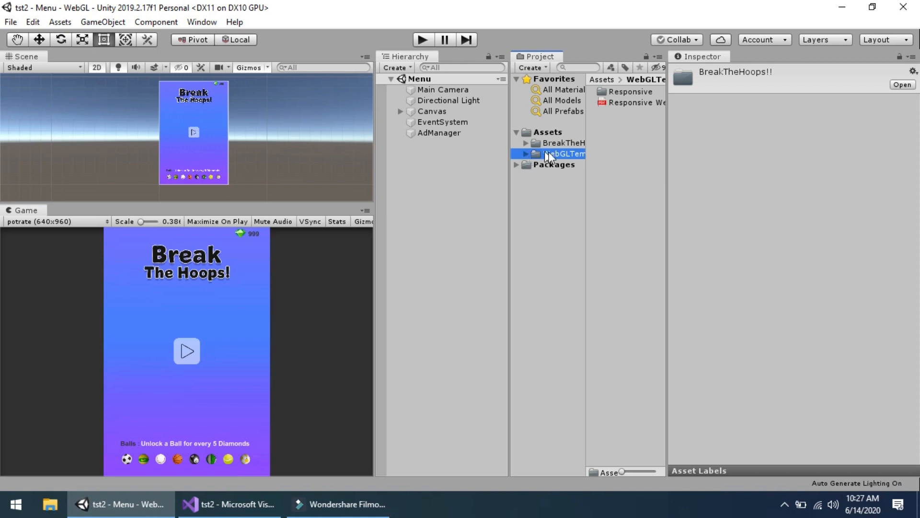
click(526, 154)
click(551, 165)
click(535, 165)
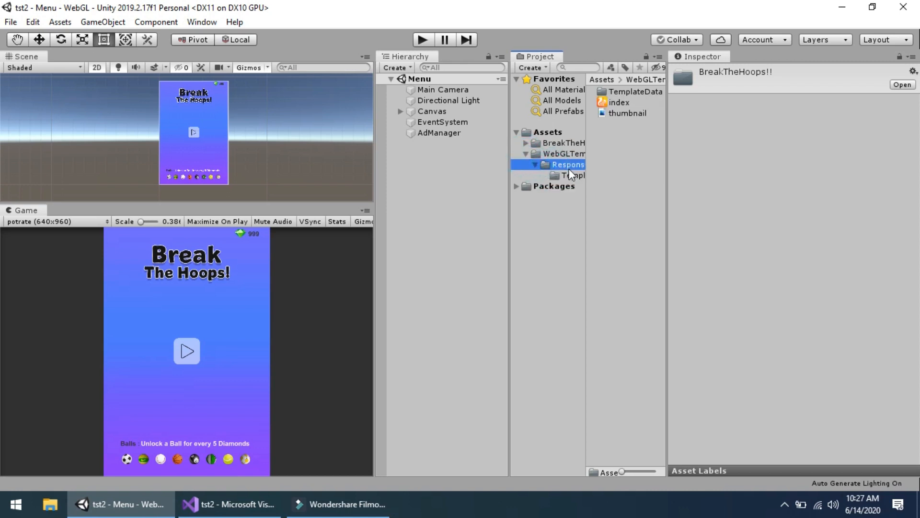
click(570, 175)
click(569, 164)
click(562, 152)
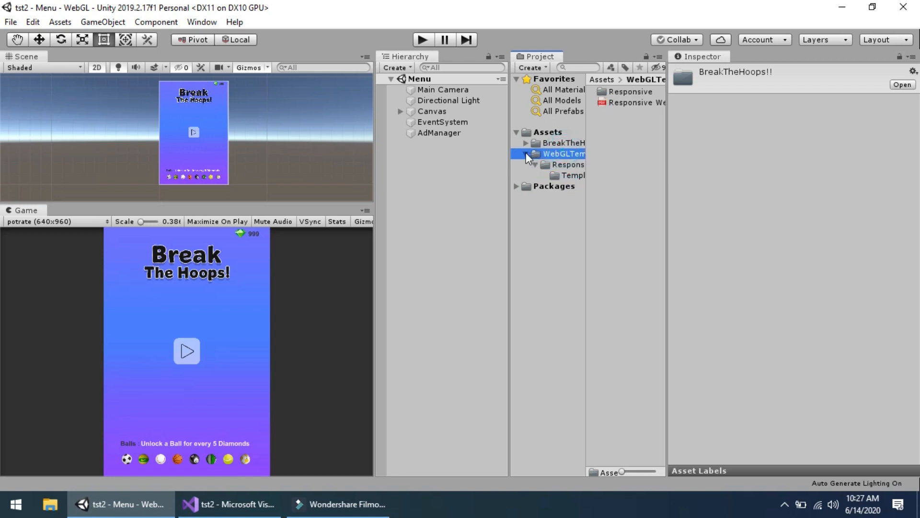
click(526, 154)
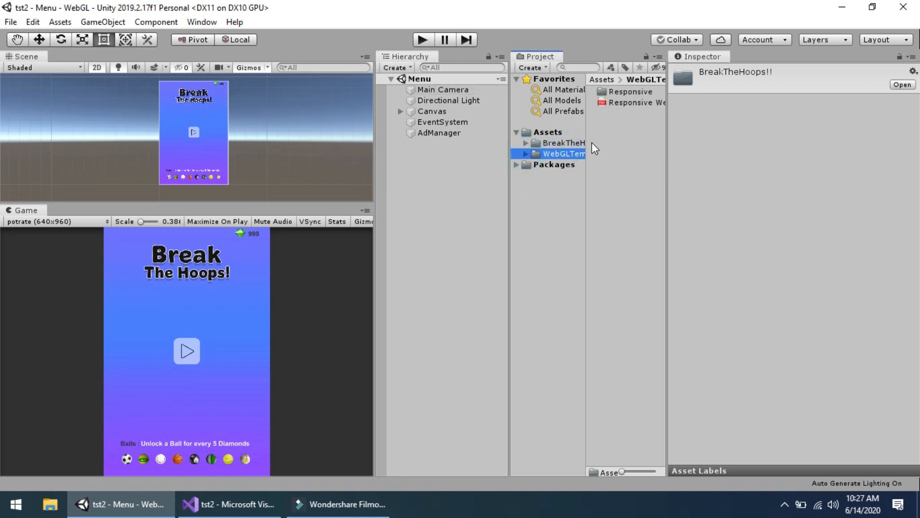
click(558, 143)
click(560, 154)
From the build settings, open the WebGL player settings and choose Responsive as the WebGL template under Resolution and Presentation
click(11, 22)
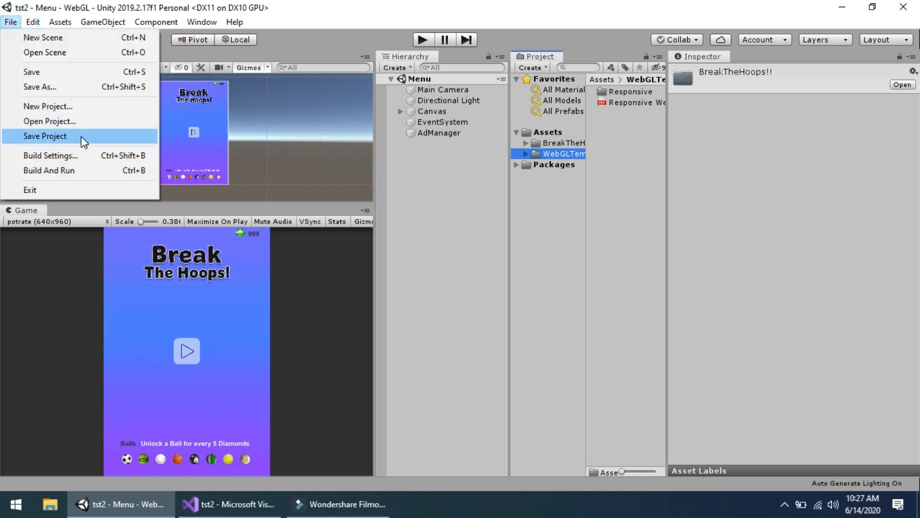
click(51, 155)
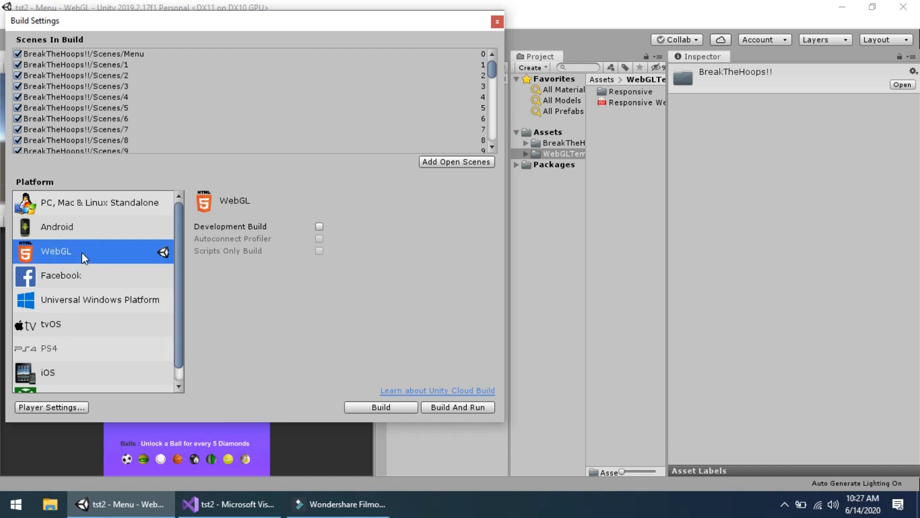
click(45, 407)
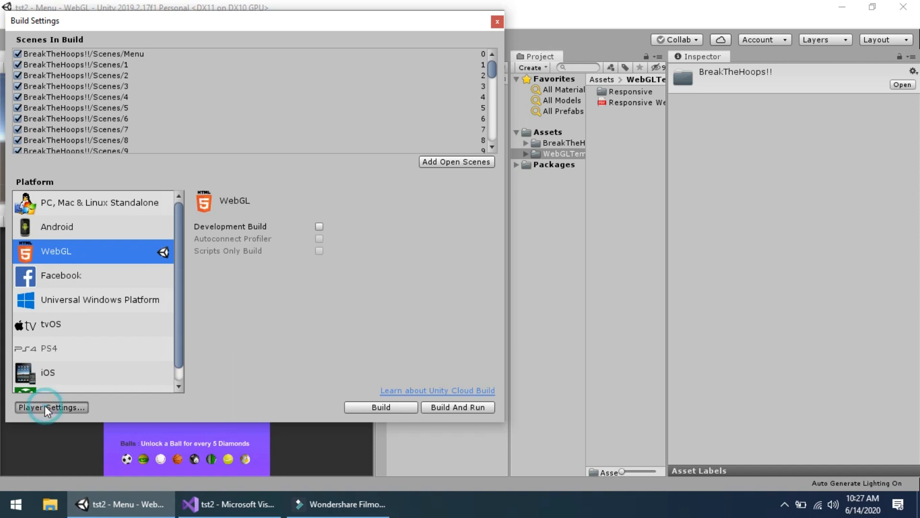
scroll(418, 208, down, 2)
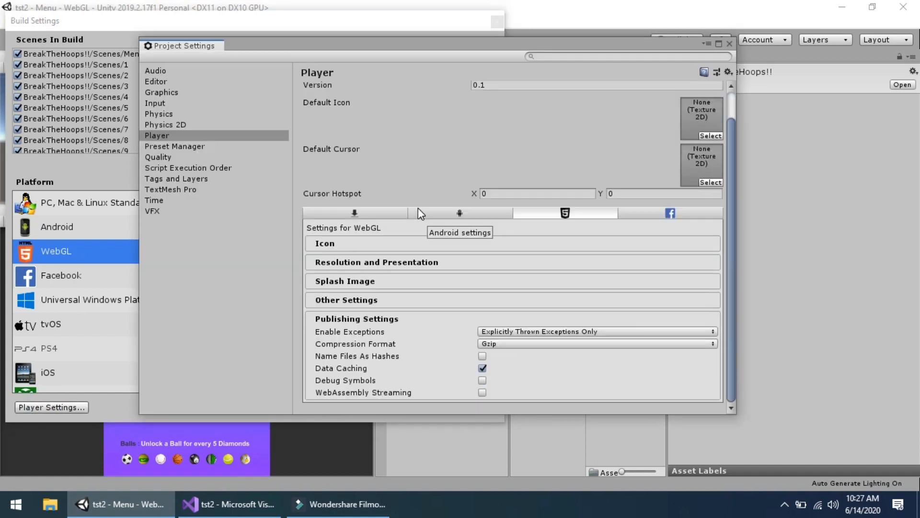
click(417, 264)
scroll(442, 300, down, 5)
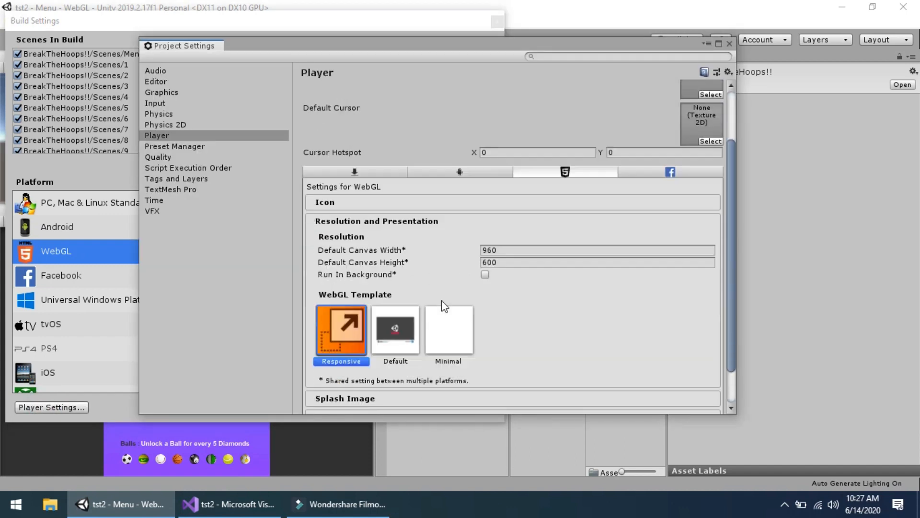
click(350, 295)
click(396, 295)
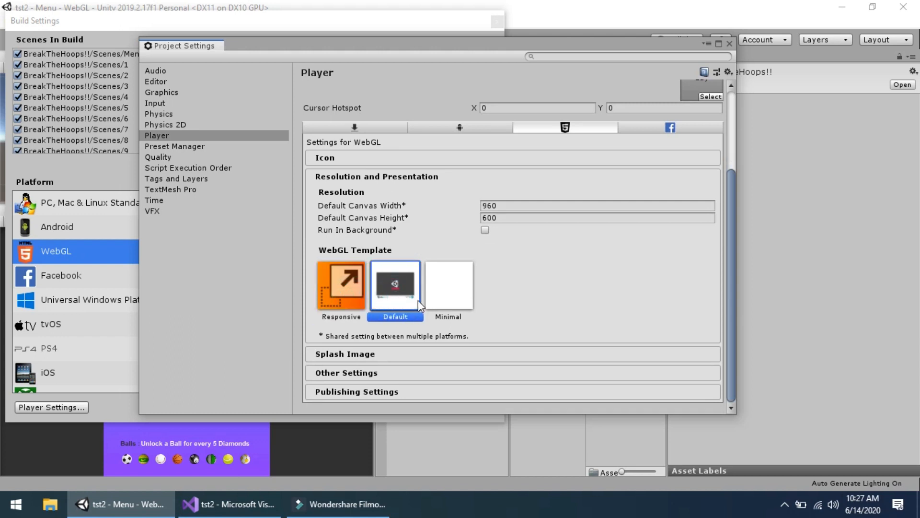
click(346, 290)
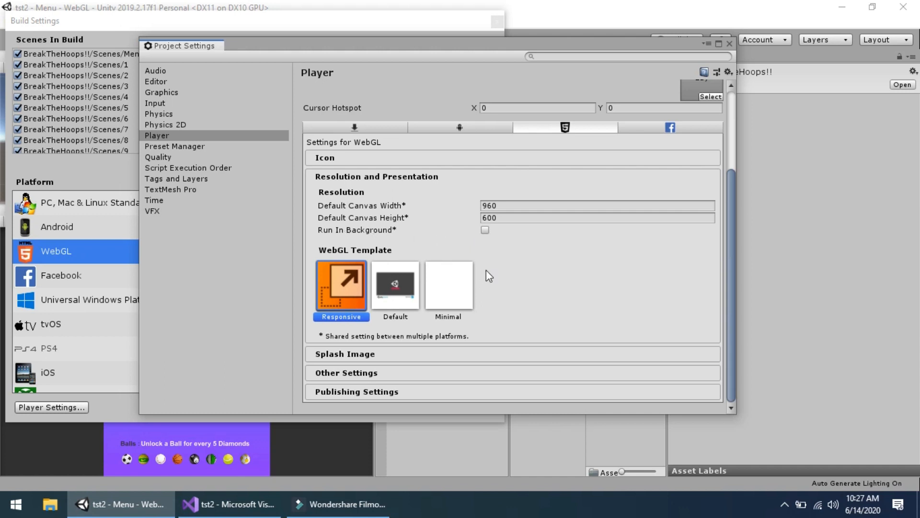
Review the WebGL Other Settings and Publishing Settings, including Data Caching, and close the project settings
click(362, 373)
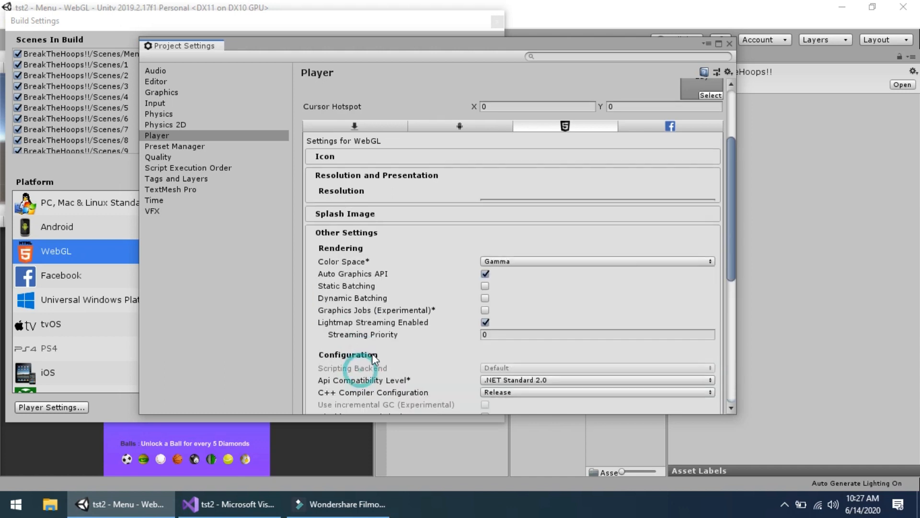
scroll(533, 275, down, 2)
scroll(534, 275, down, 6)
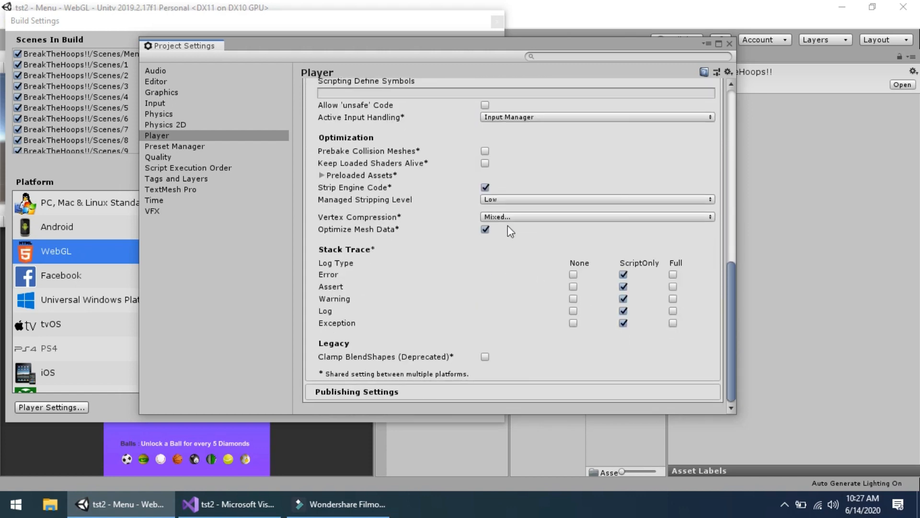
click(368, 392)
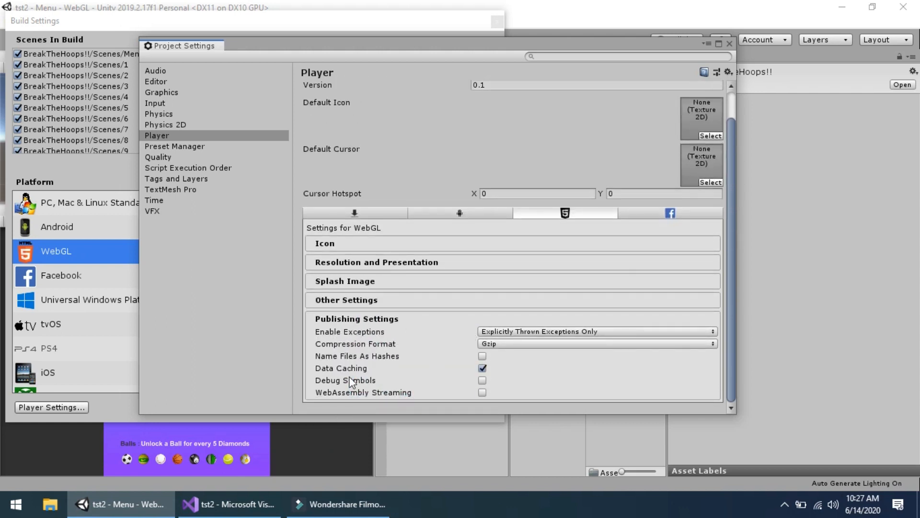
click(482, 368)
scroll(679, 140, up, 2)
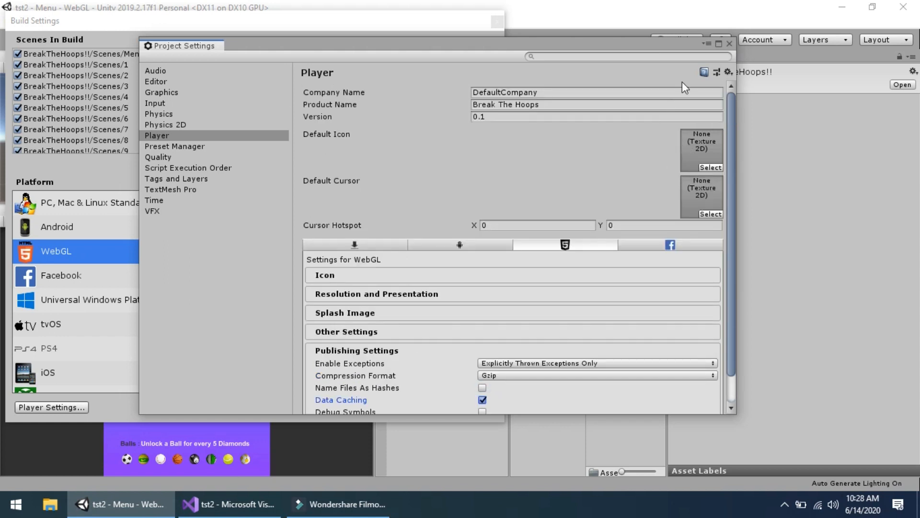
click(728, 44)
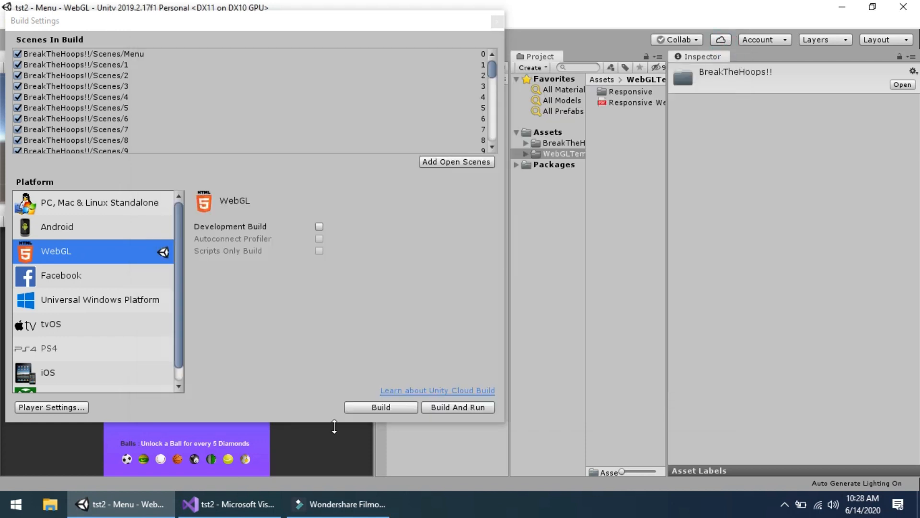
Start the WebGL build into a new folder named testwbgl inside the tst2 project folder
click(396, 407)
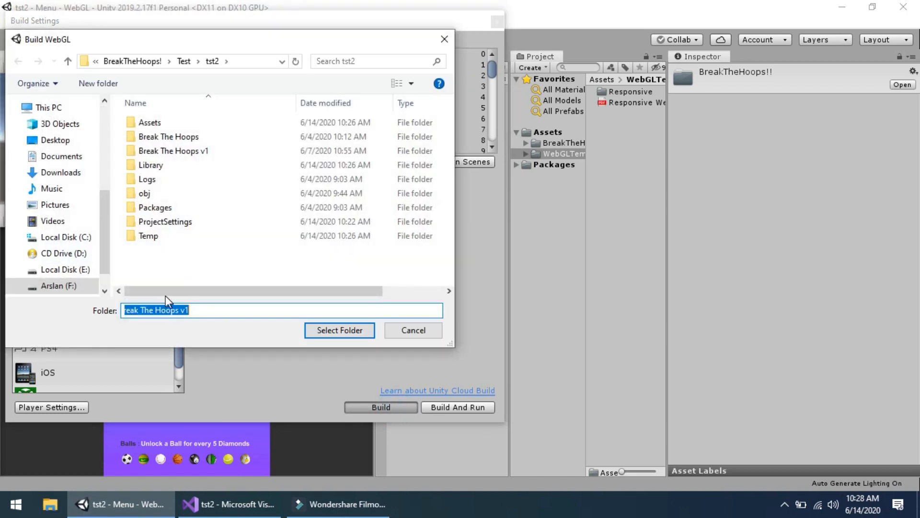
click(146, 255)
right_click(147, 257)
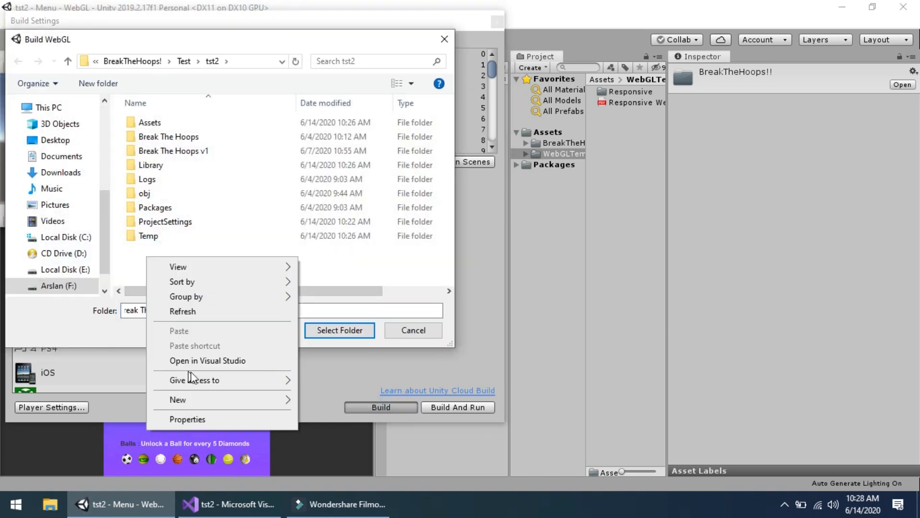
click(201, 400)
click(349, 290)
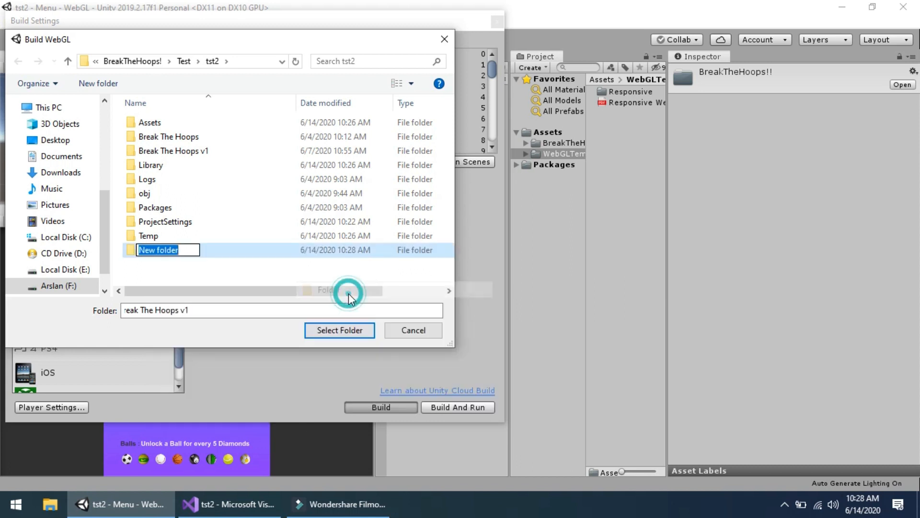
text(te)
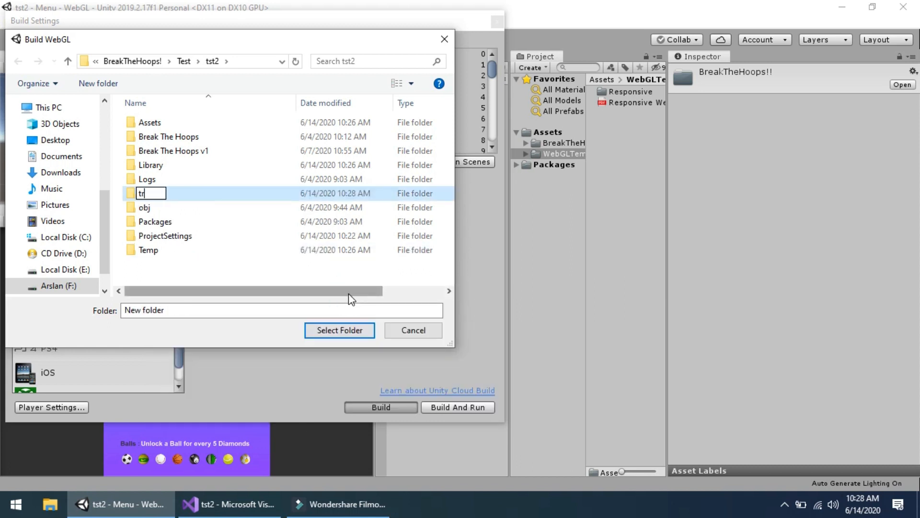
text(stwbgl)
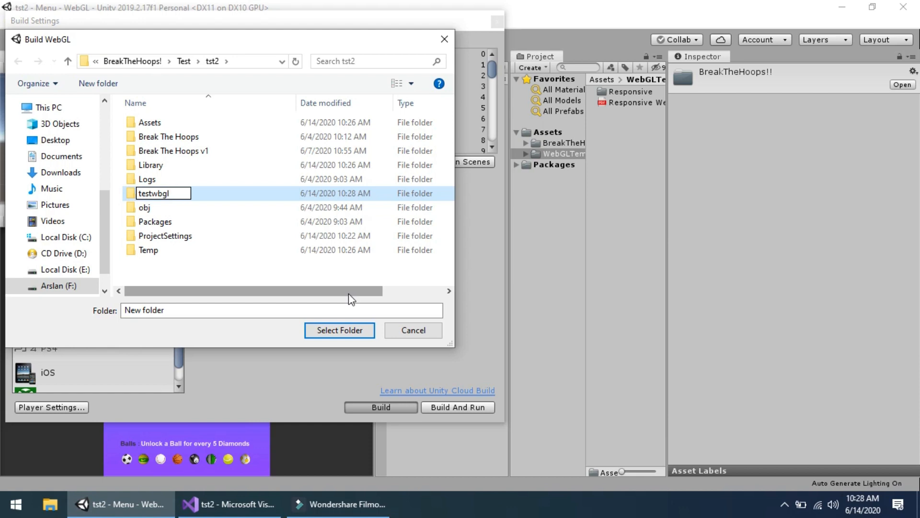
key(Return)
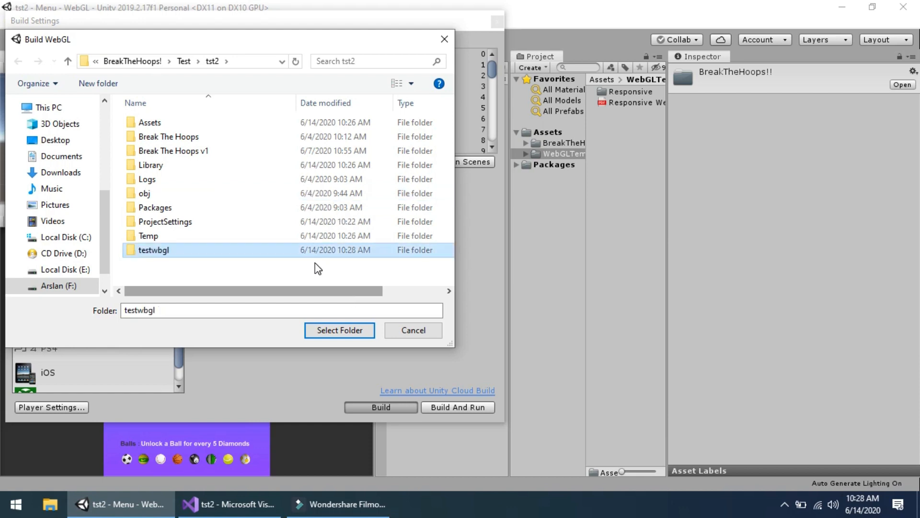
click(339, 330)
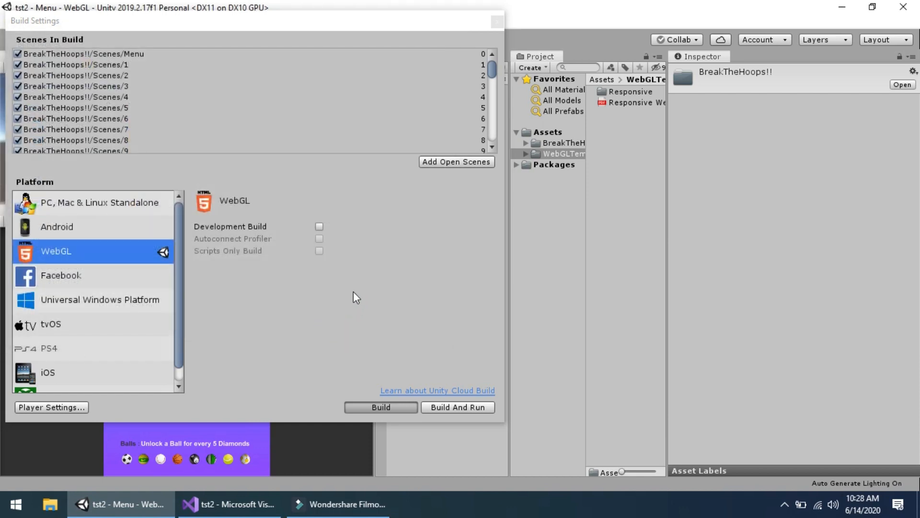